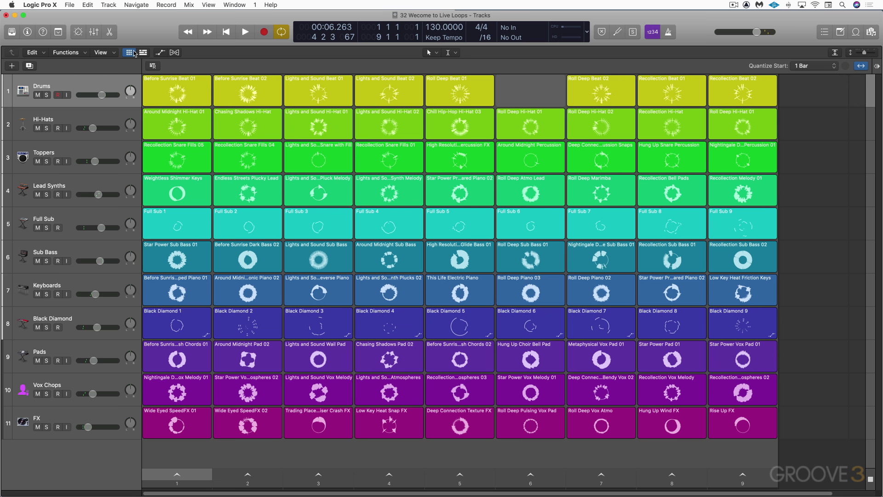
- Show the tracks timeline beside the loop grid, widen the grid slightly, then return to grid-only view
{"action": "left_click", "coordinate": [142, 52]}
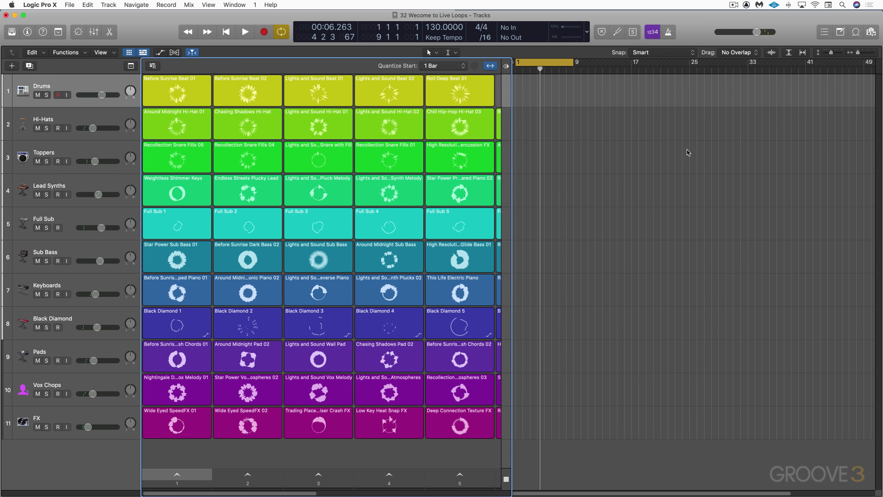
{"action": "mouse_move", "coordinate": [514, 183]}
{"action": "left_mouse_down"}
{"action": "mouse_move", "coordinate": [556, 183]}
{"action": "mouse_move", "coordinate": [515, 183]}
{"action": "left_mouse_up"}
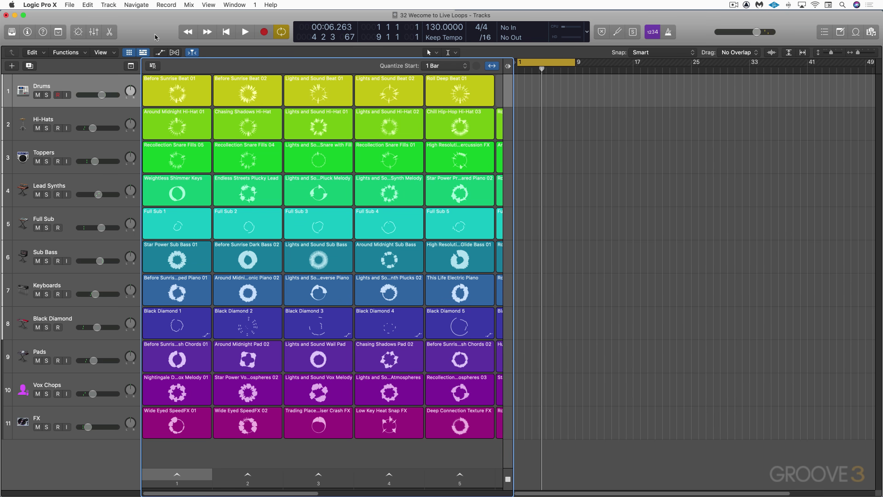
{"action": "left_click", "coordinate": [128, 52]}
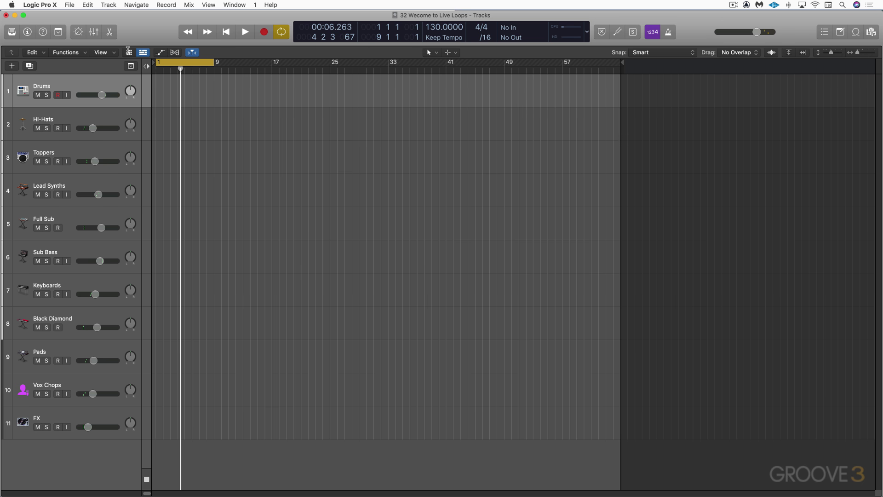
{"action": "left_click", "coordinate": [129, 52]}
{"action": "left_click", "coordinate": [143, 53]}
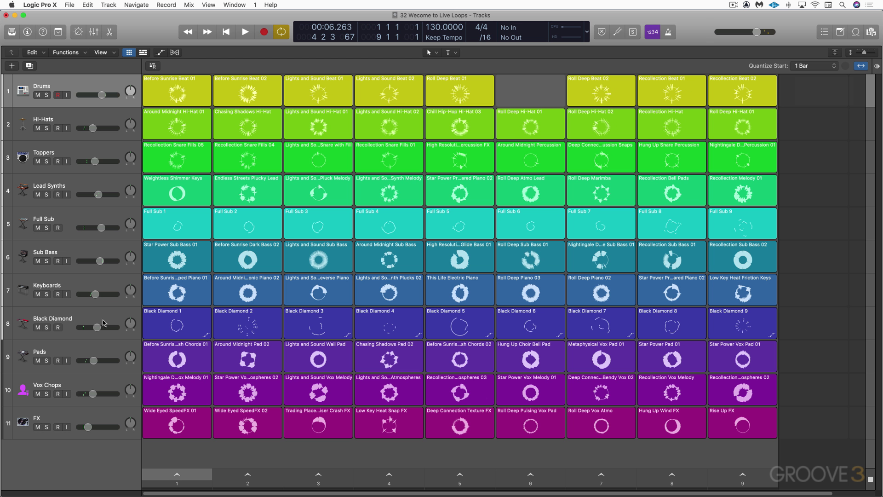
- Briefly show the tracks timeline again, then hide it
{"action": "mouse_move", "coordinate": [177, 324]}
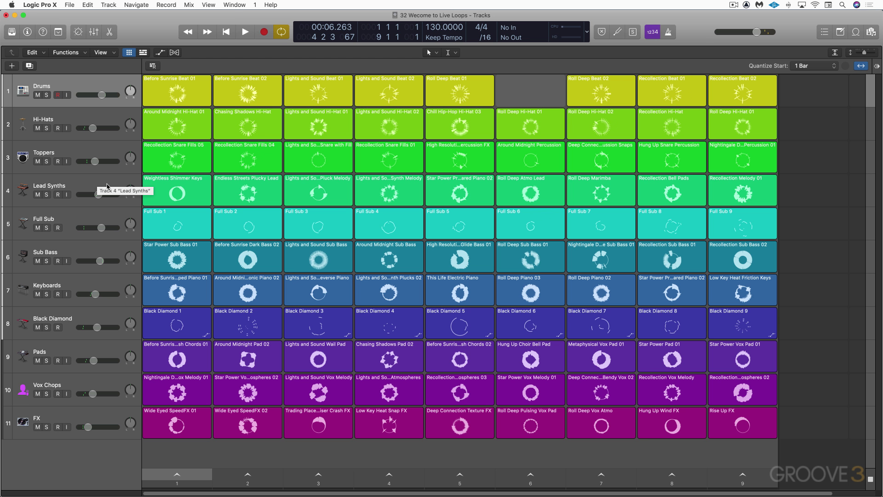
{"action": "mouse_move", "coordinate": [176, 214]}
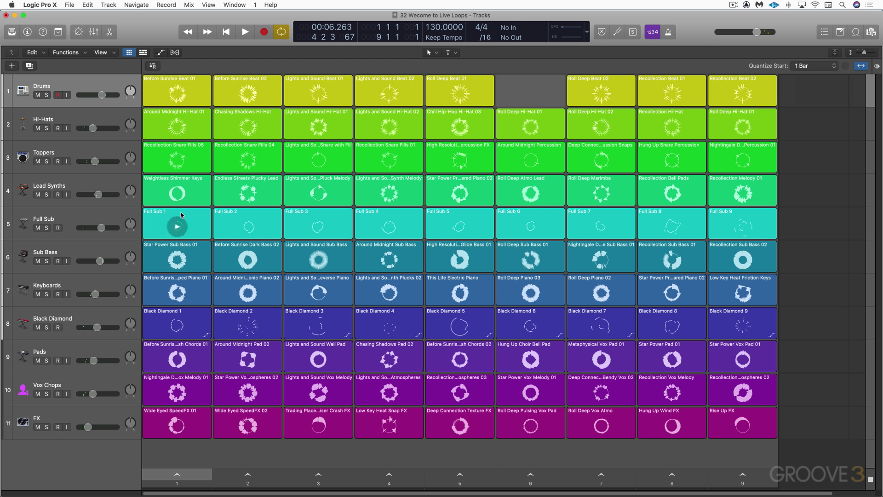
{"action": "left_click", "coordinate": [143, 52]}
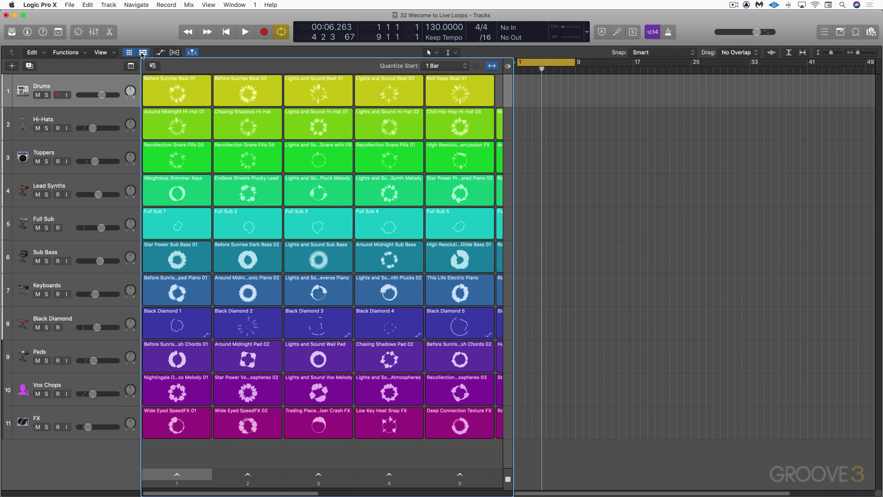
{"action": "left_click", "coordinate": [143, 52]}
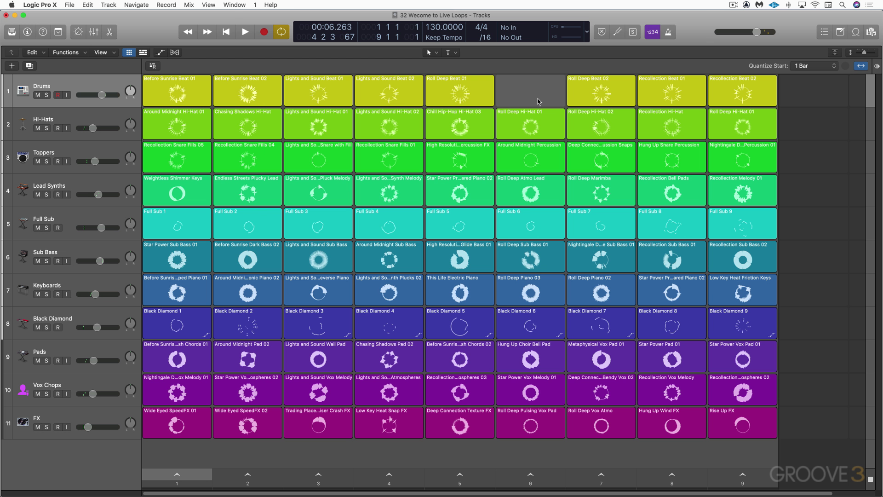
- Play the Before Sunrise Beat 02, Lights and Sound Hi-Hat 01 and Keyboards plucks cells together, then stop
{"action": "mouse_move", "coordinate": [315, 228]}
{"action": "left_click", "coordinate": [247, 95]}
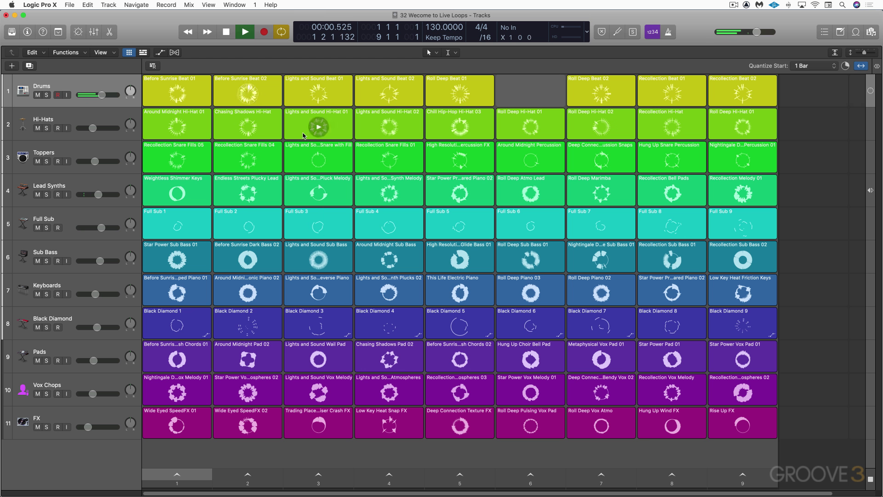
{"action": "left_click", "coordinate": [319, 127]}
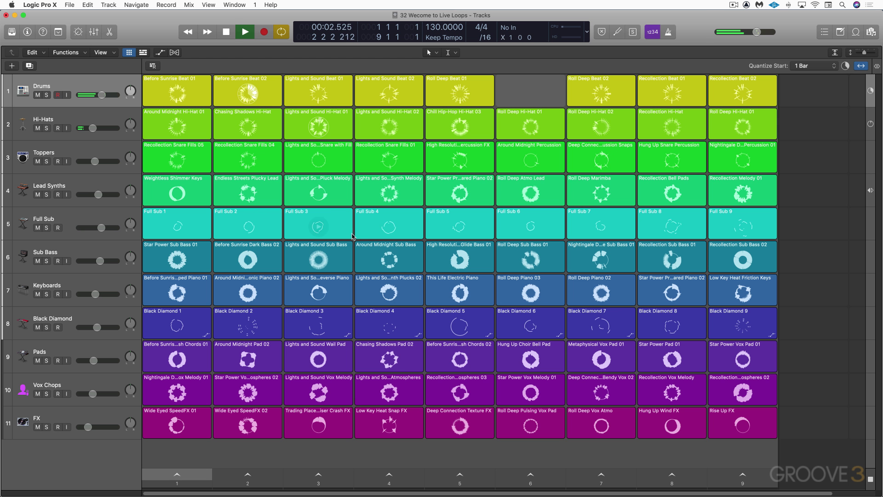
{"action": "left_click", "coordinate": [389, 294]}
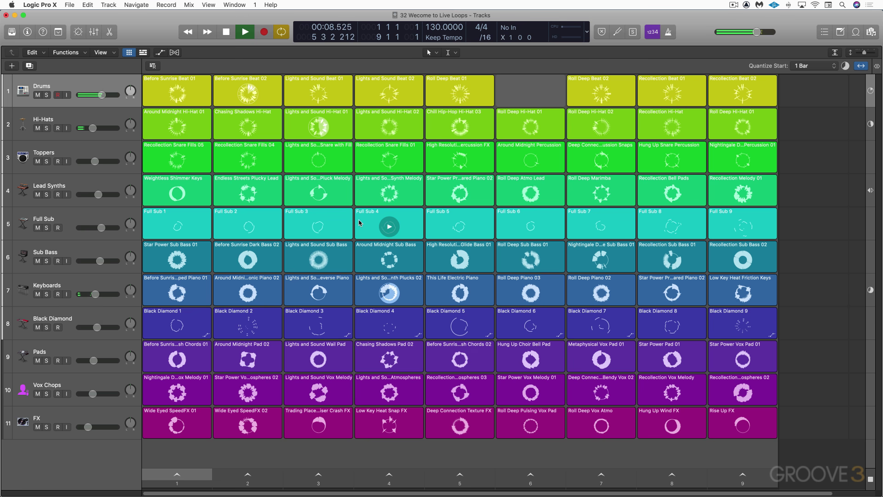
{"action": "key", "text": "space"}
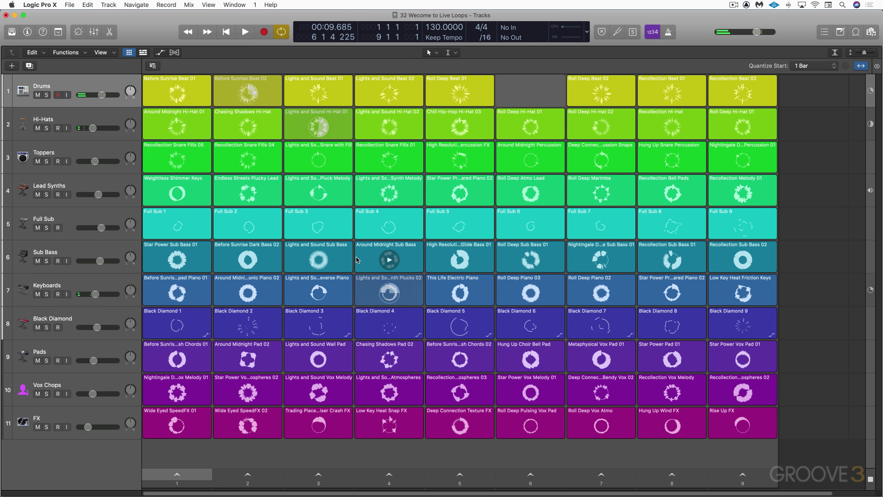
- Queue the Around Midnight Sub Bass cell, play it briefly, and stop
{"action": "left_click", "coordinate": [389, 258]}
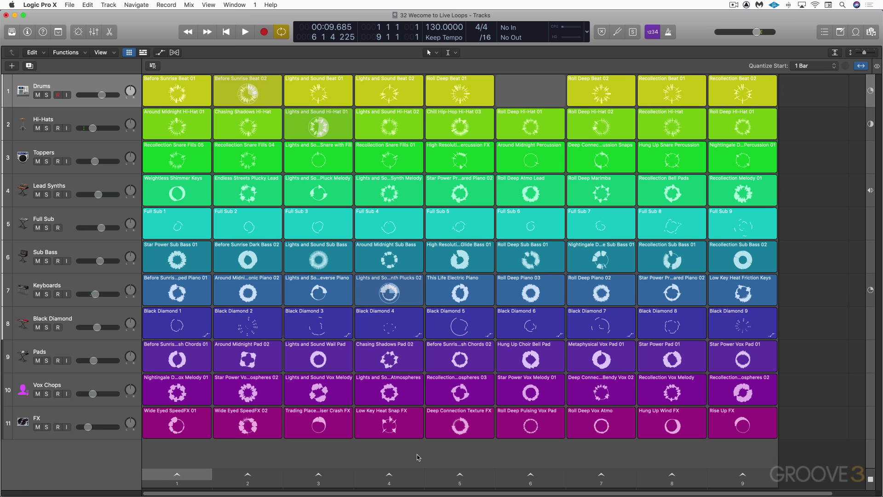
{"action": "key", "text": "space"}
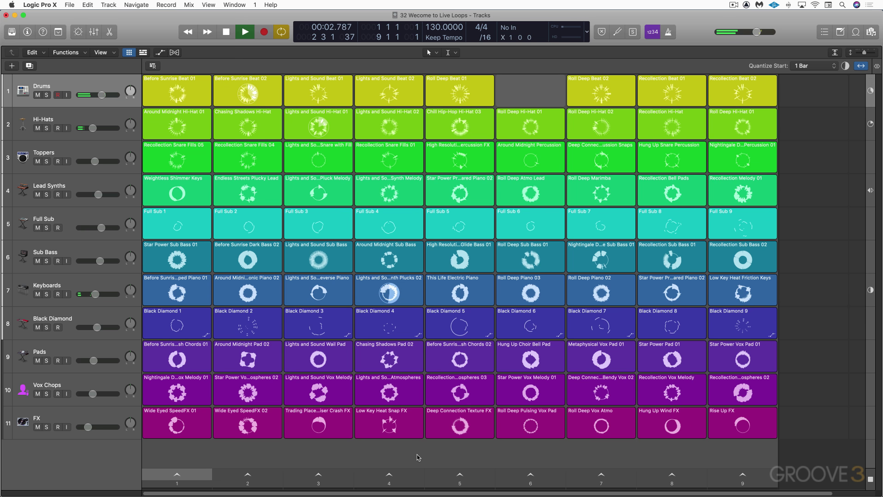
{"action": "key", "text": "space"}
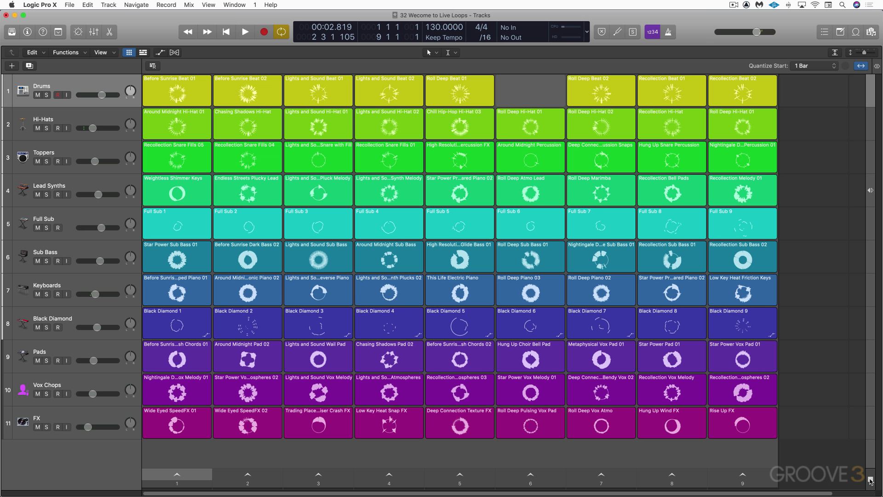
- Trigger Roll Deep Beat 01 and Hung Up Choir Bell Pad, queue Roll Deep Piano 02, then stop
{"action": "left_click", "coordinate": [457, 95]}
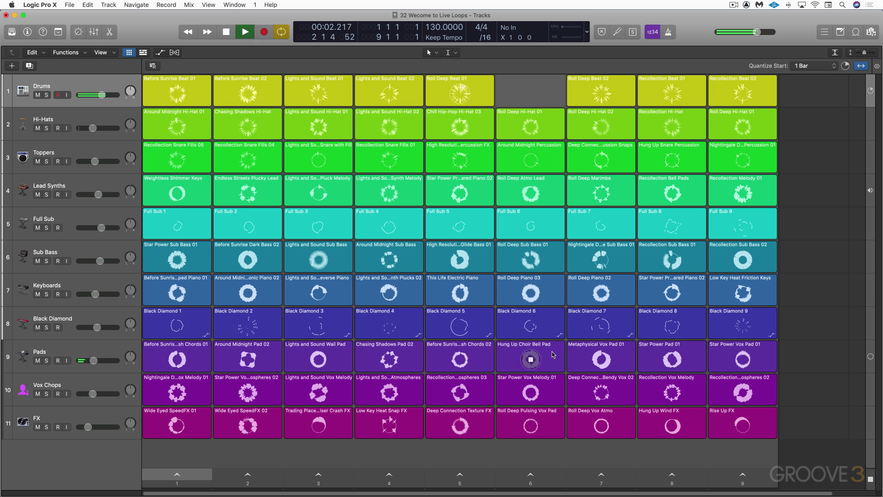
{"action": "left_click", "coordinate": [532, 360]}
{"action": "mouse_move", "coordinate": [601, 295]}
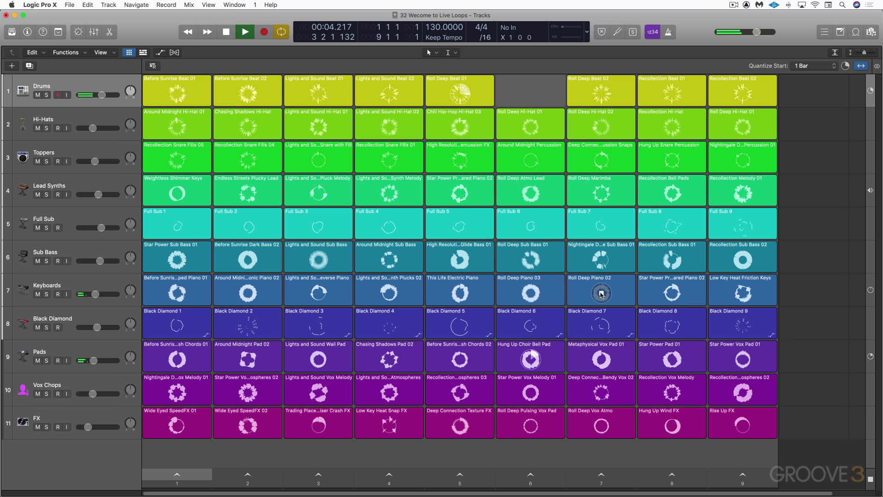
{"action": "left_click", "coordinate": [601, 293]}
{"action": "key", "text": "space"}
- Dequeue Hung Up Choir Bell Pad, Roll Deep Piano 02 and Roll Deep Beat 01; dismiss Recollection Snare Fills 01's menu
{"action": "mouse_move", "coordinate": [468, 125]}
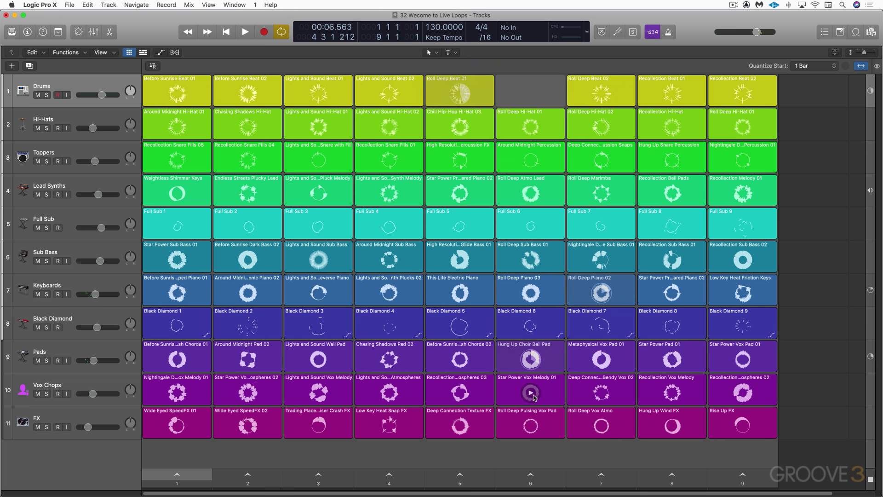
{"action": "right_click", "coordinate": [532, 362]}
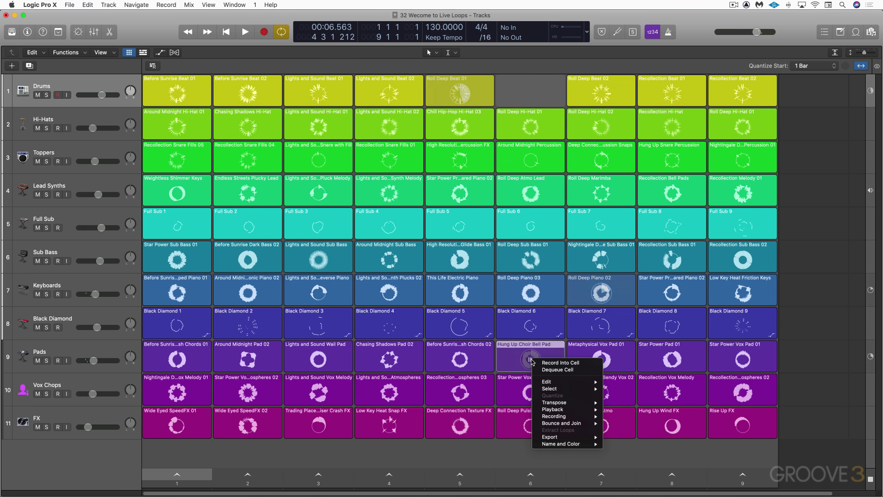
{"action": "left_click", "coordinate": [554, 370]}
{"action": "right_click", "coordinate": [602, 291]}
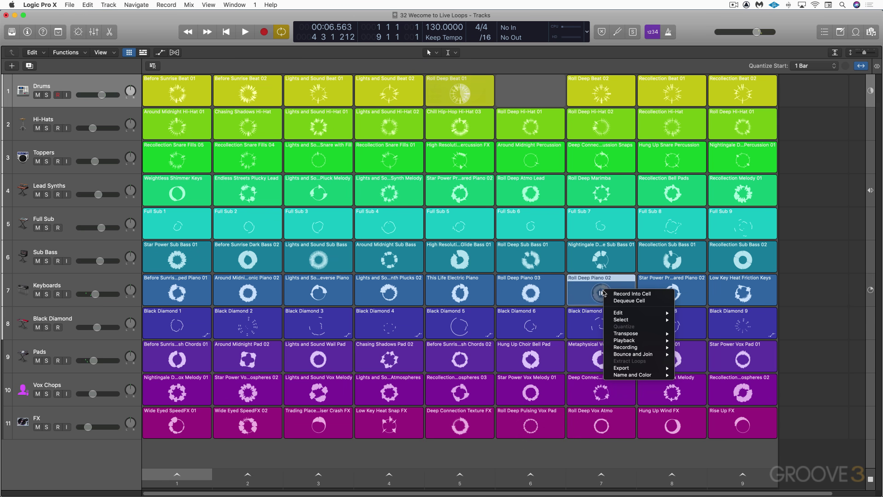
{"action": "left_click", "coordinate": [624, 301]}
{"action": "right_click", "coordinate": [458, 91]}
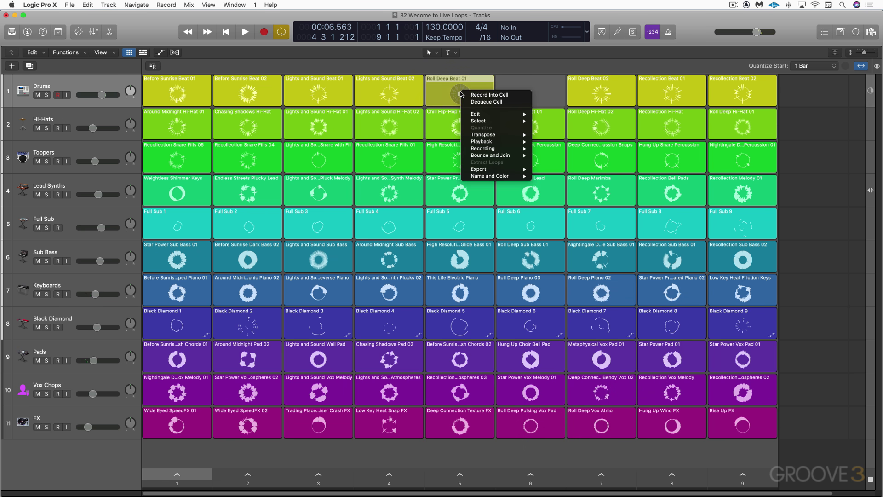
{"action": "left_click", "coordinate": [474, 102]}
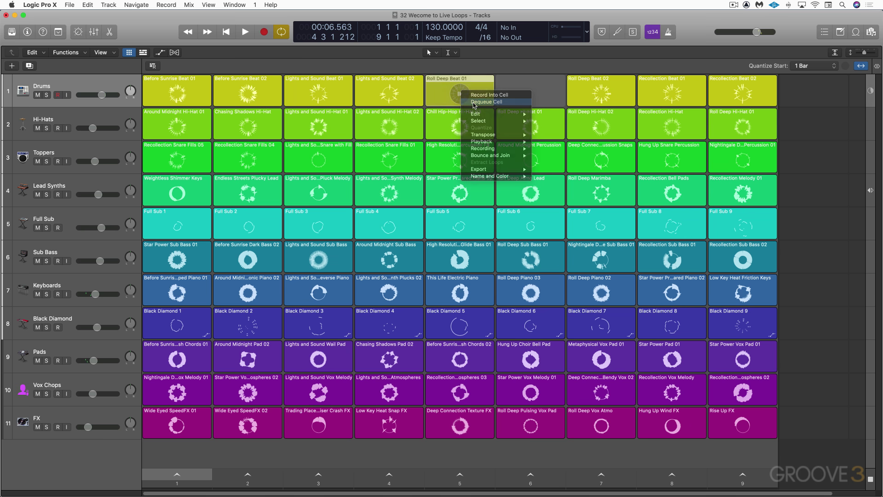
{"action": "right_click", "coordinate": [389, 161]}
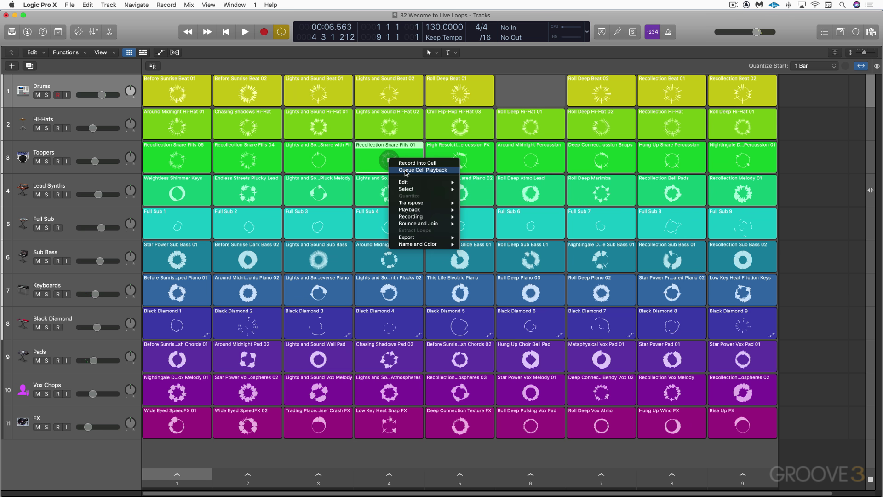
{"action": "left_click", "coordinate": [416, 457]}
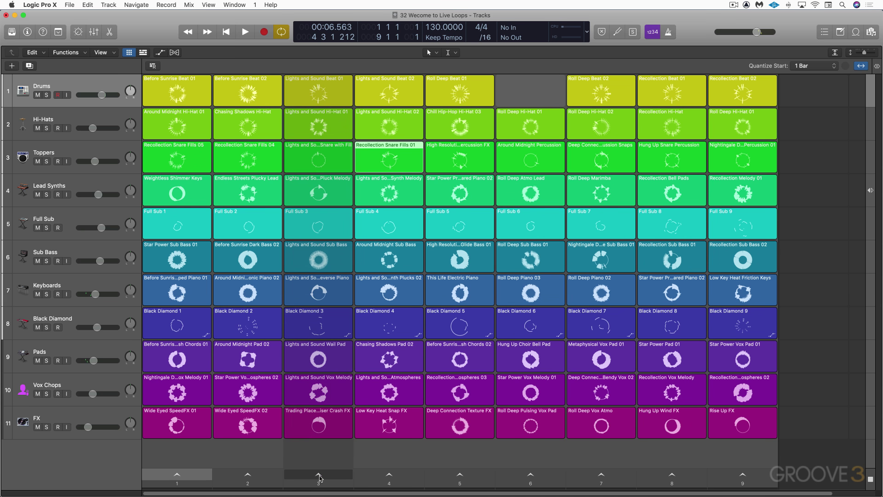
- Play scene 3, stop all cells at the next bar, and stop the transport
{"action": "left_click", "coordinate": [320, 476]}
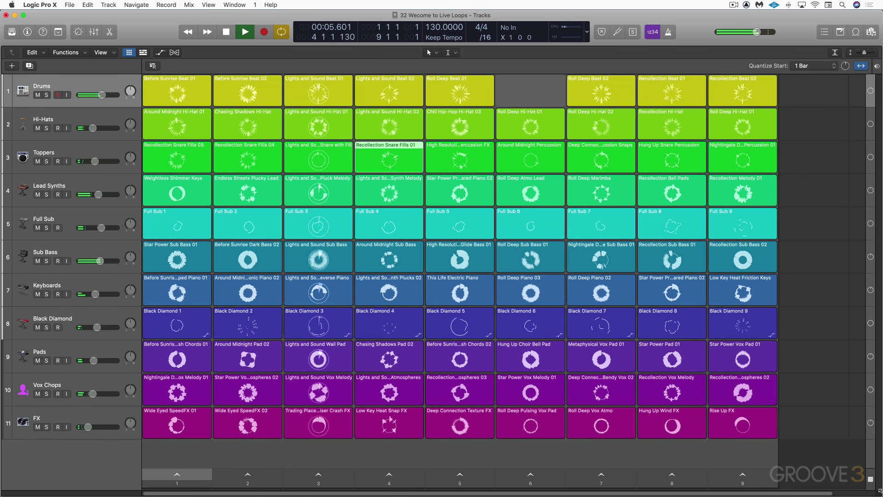
{"action": "left_click", "coordinate": [865, 482]}
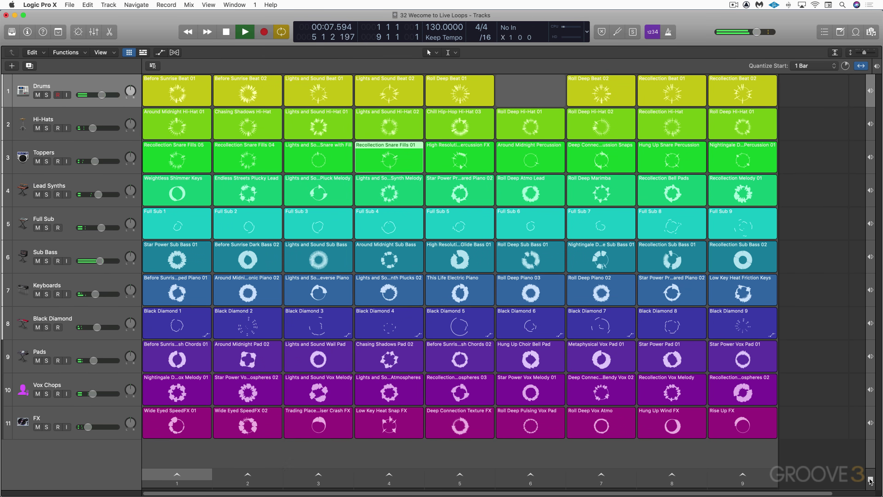
{"action": "key", "text": "space"}
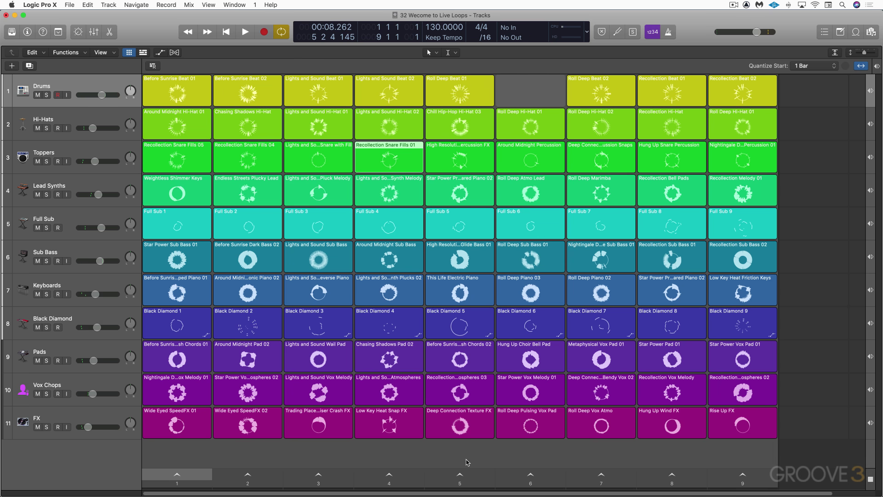
- Queue and play scene 5, queue scenes 7 and 8 to follow, then stop
{"action": "left_click", "coordinate": [460, 476]}
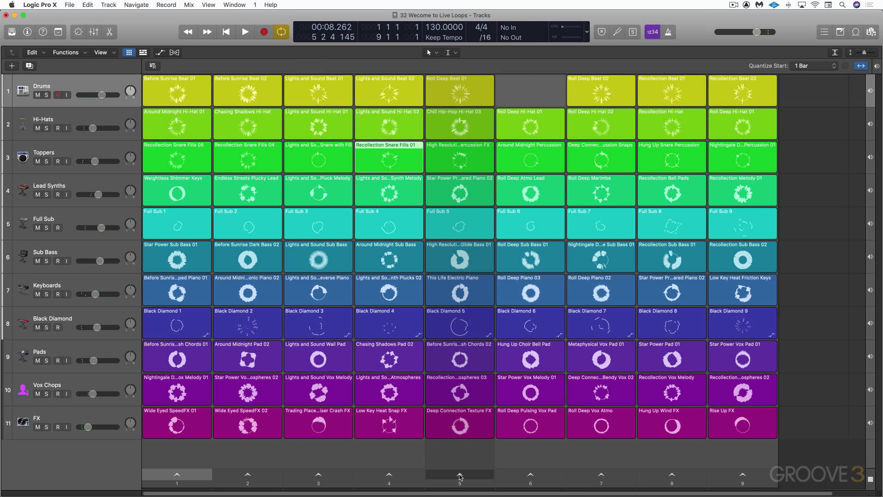
{"action": "key", "text": "space"}
{"action": "left_click", "coordinate": [602, 475]}
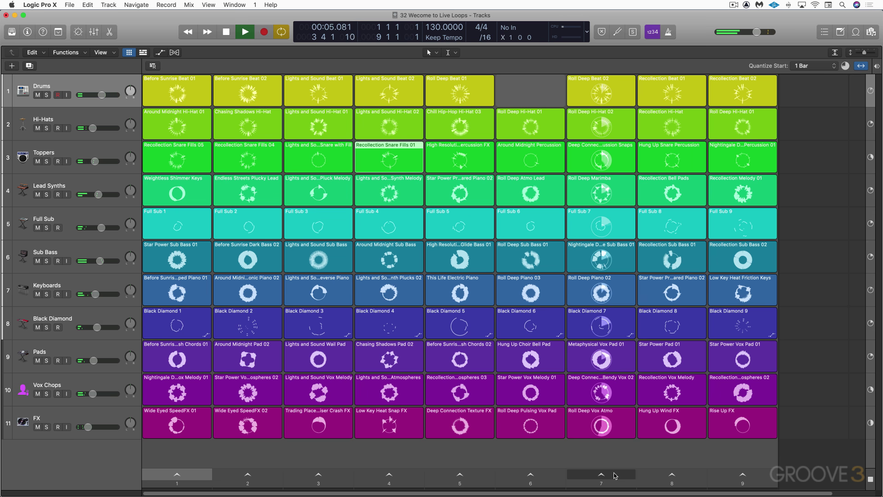
{"action": "left_click", "coordinate": [656, 473]}
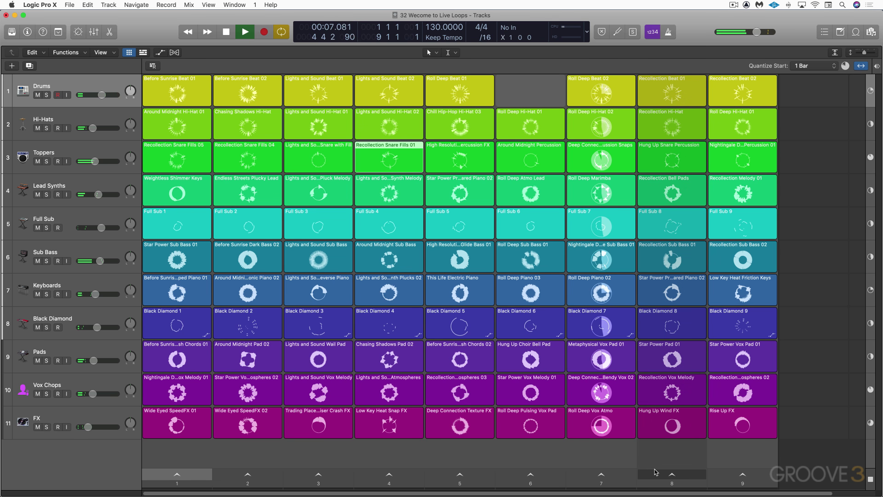
{"action": "left_click", "coordinate": [674, 480]}
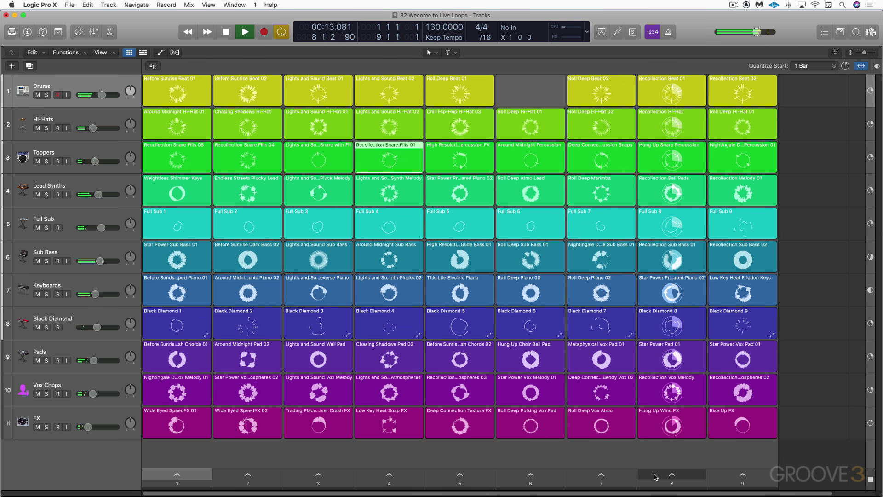
{"action": "key", "text": "space"}
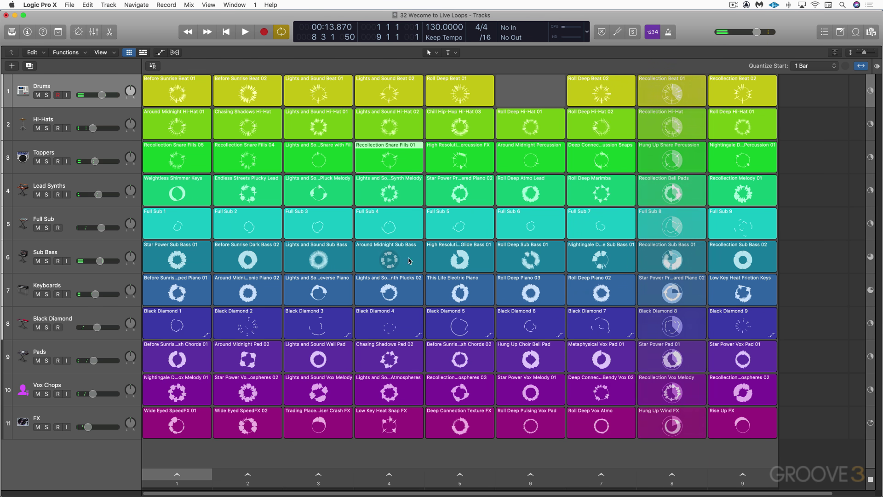
- Select and deselect the scene 3 column, then cancel the queued scene 8 cells
{"action": "left_click", "coordinate": [285, 480]}
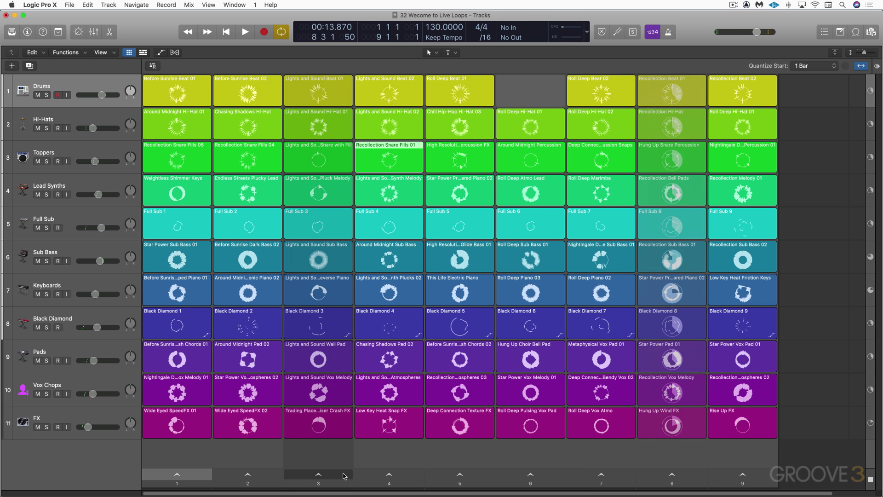
{"action": "left_click", "coordinate": [339, 466]}
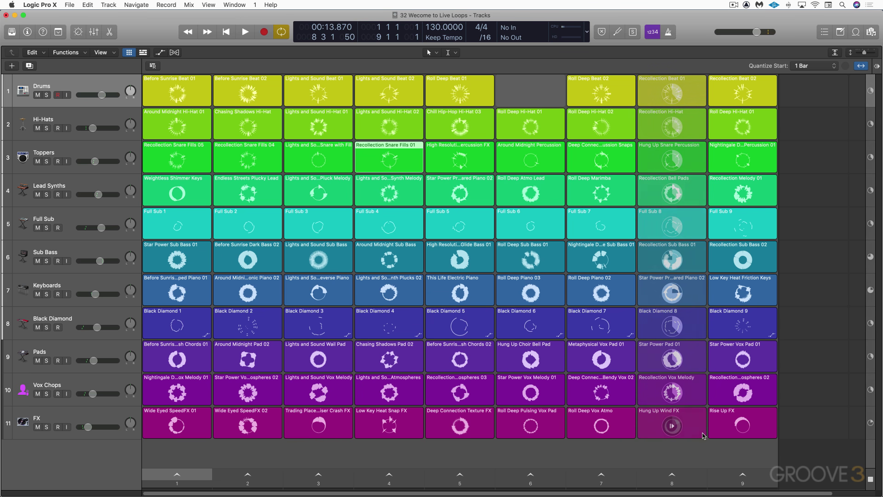
{"action": "left_click", "coordinate": [870, 480]}
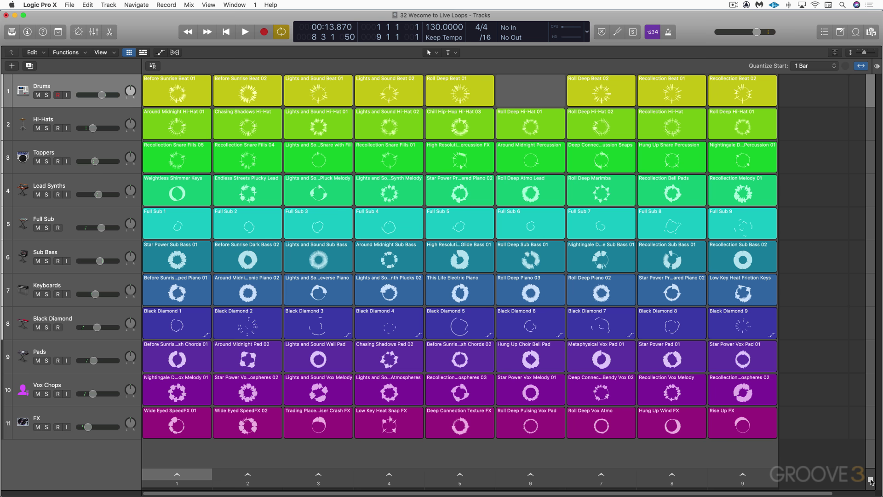
- Inspect the Weightless Shimmer Keys cell, keeping Play Mode Start/Stop and Play From Start
{"action": "key", "text": "i"}
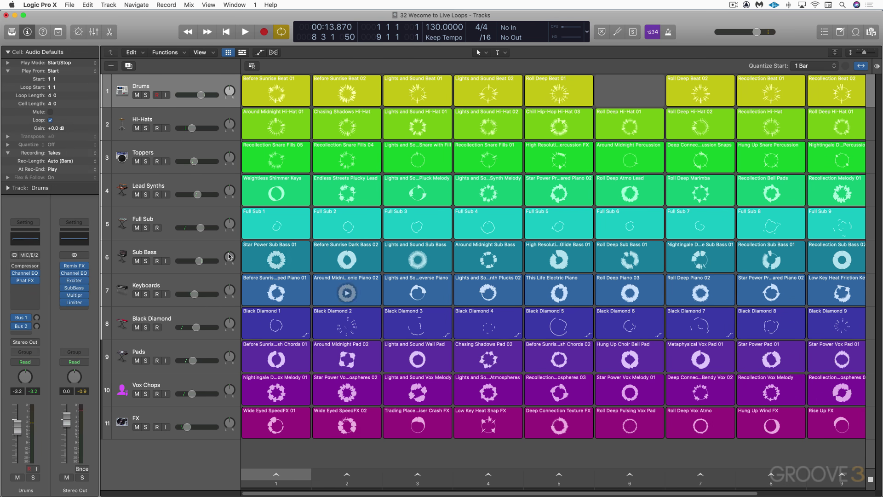
{"action": "left_click", "coordinate": [297, 183]}
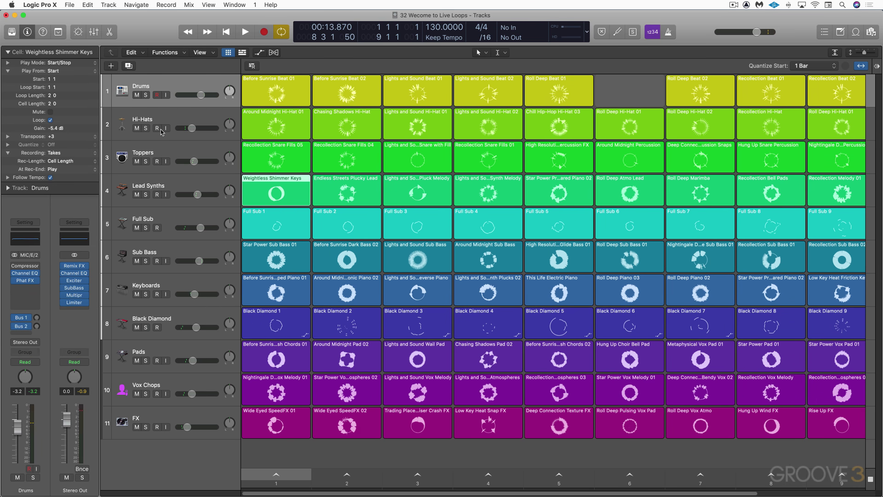
{"action": "left_click", "coordinate": [89, 63]}
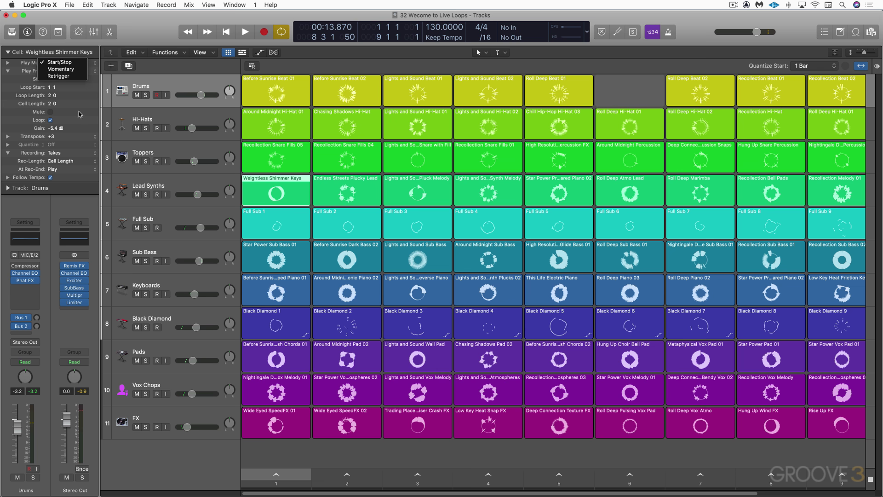
{"action": "left_click", "coordinate": [85, 62]}
{"action": "left_click", "coordinate": [89, 71]}
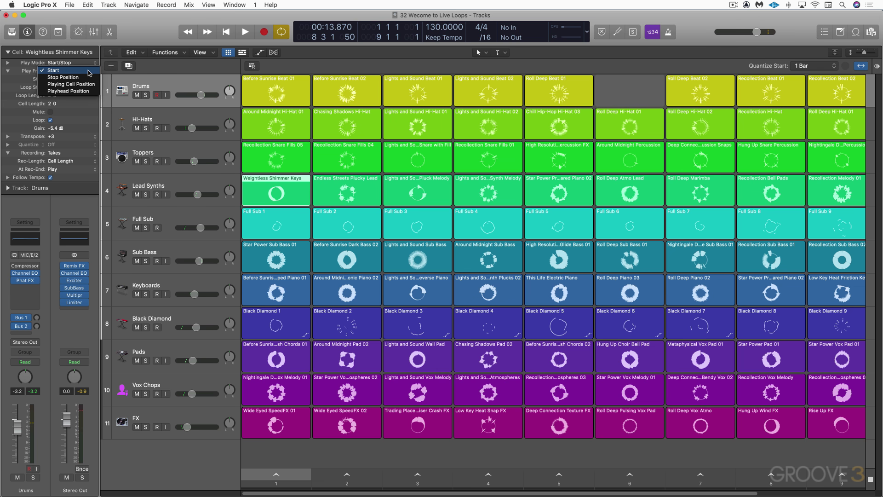
{"action": "left_click", "coordinate": [81, 110]}
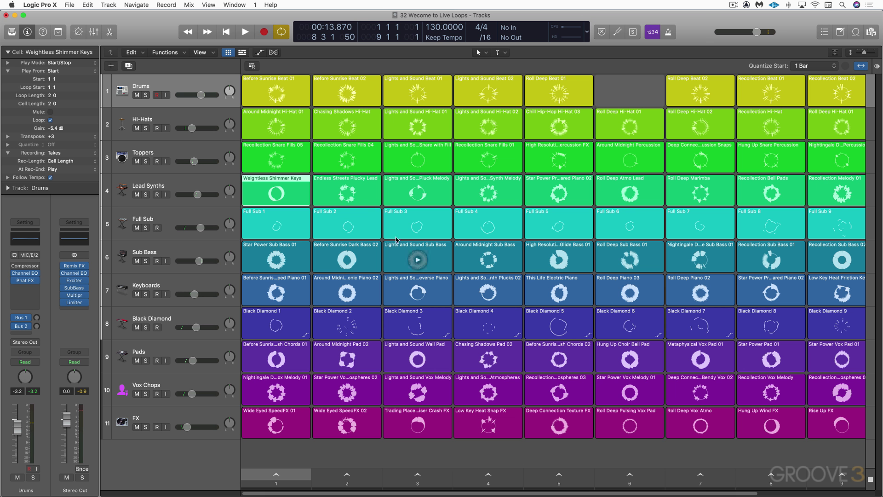
{"action": "mouse_move", "coordinate": [337, 271]}
{"action": "key", "text": "super+n"}
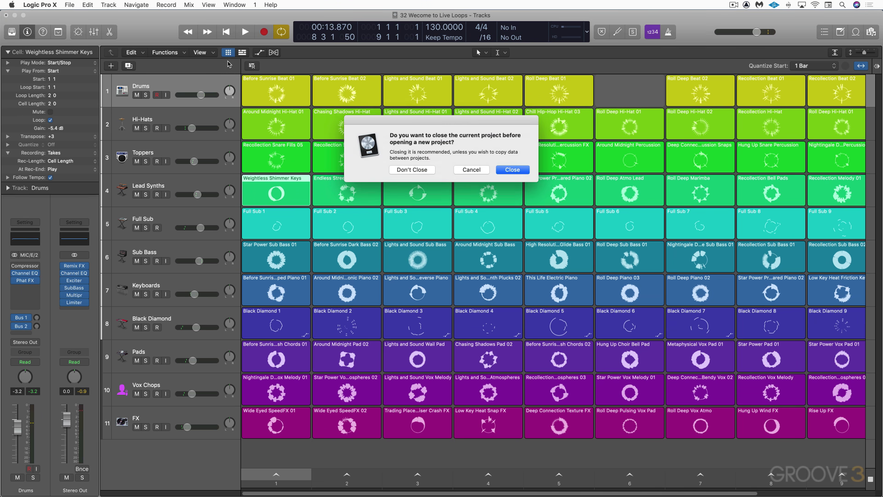
{"action": "left_click", "coordinate": [414, 172]}
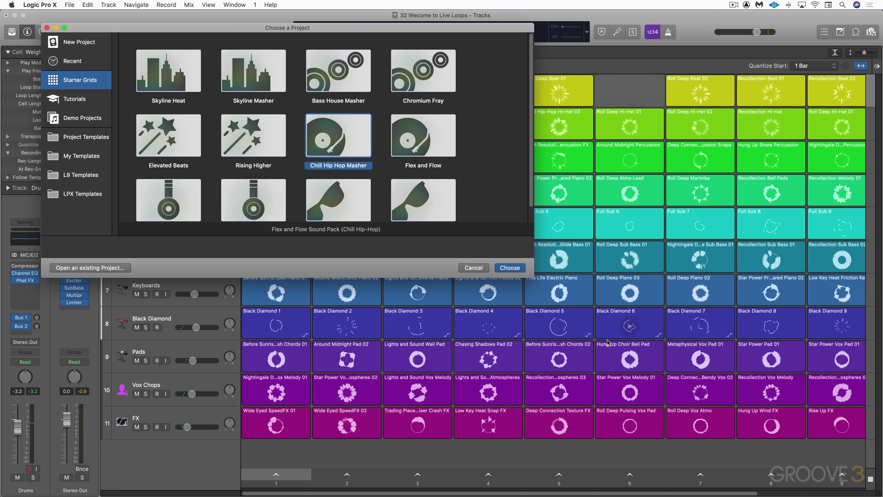
{"action": "left_click", "coordinate": [74, 100]}
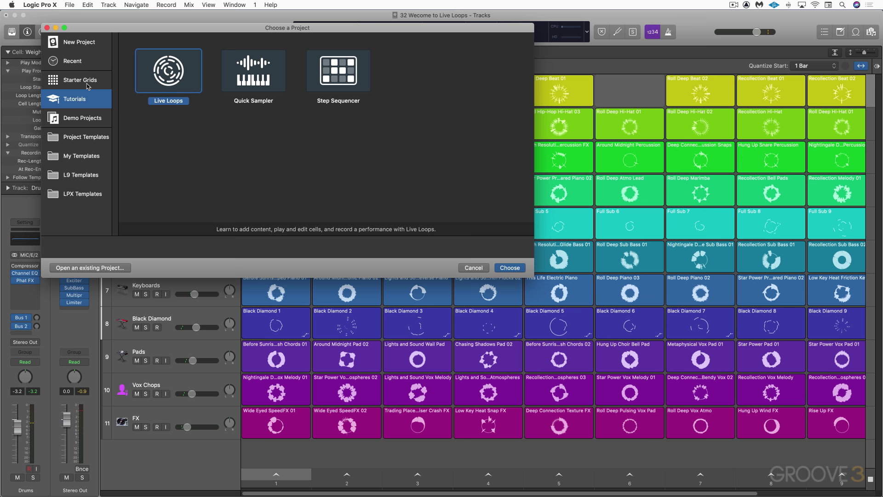
{"action": "left_click", "coordinate": [87, 84]}
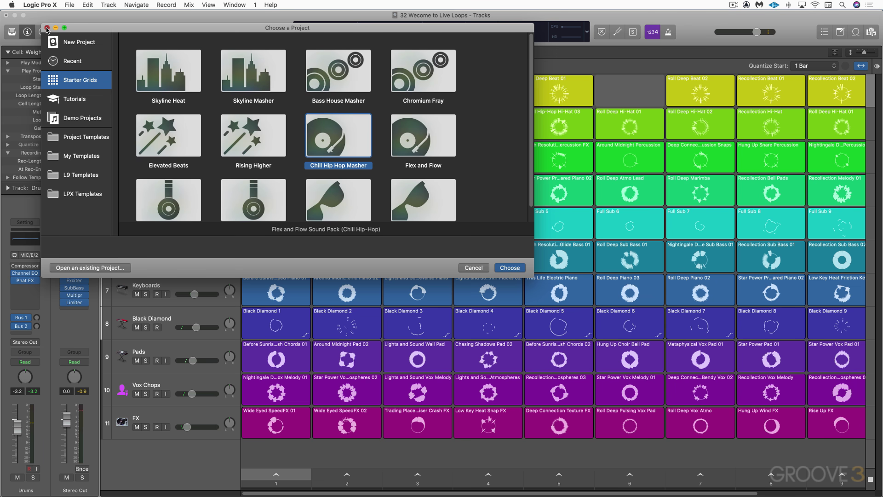
{"action": "left_click", "coordinate": [47, 28]}
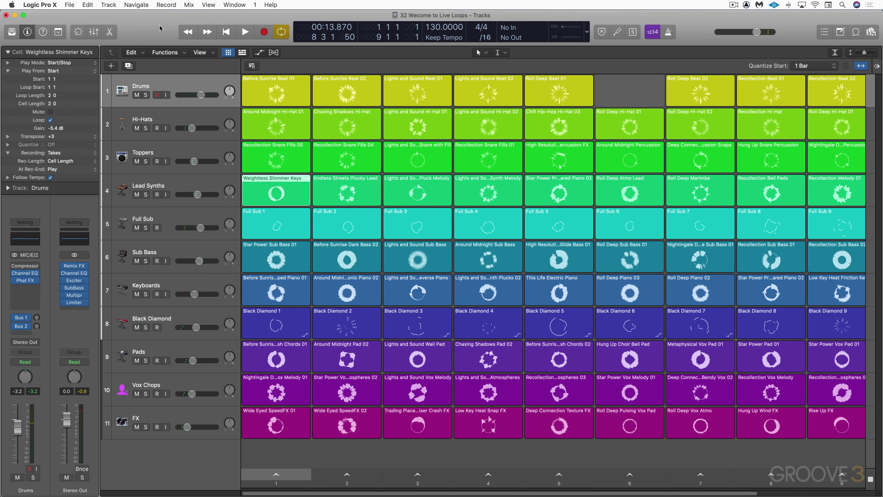